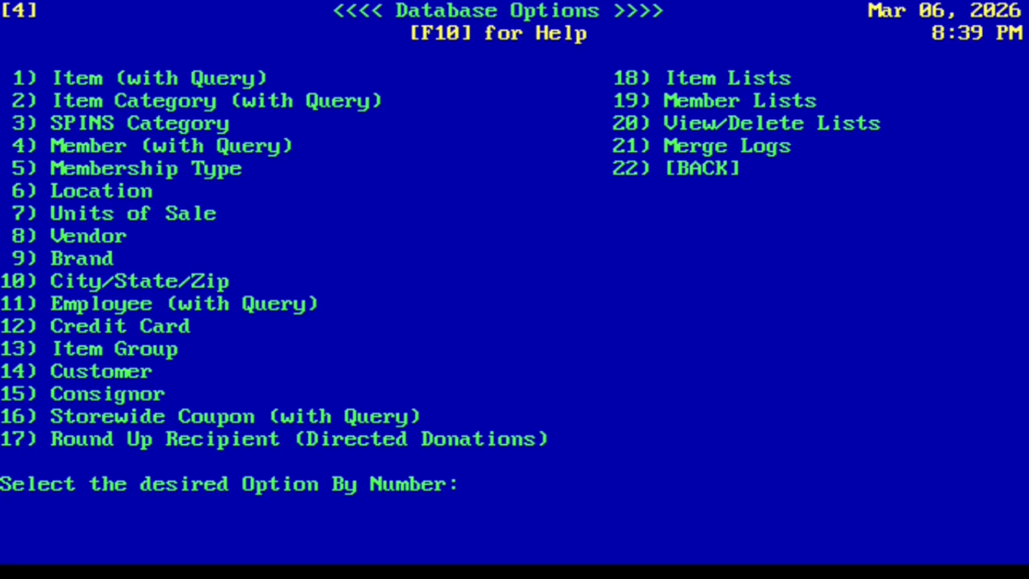
Exit Database Options back to the CoPOS Main Menu
{"action": "key", "text": "Escape"}
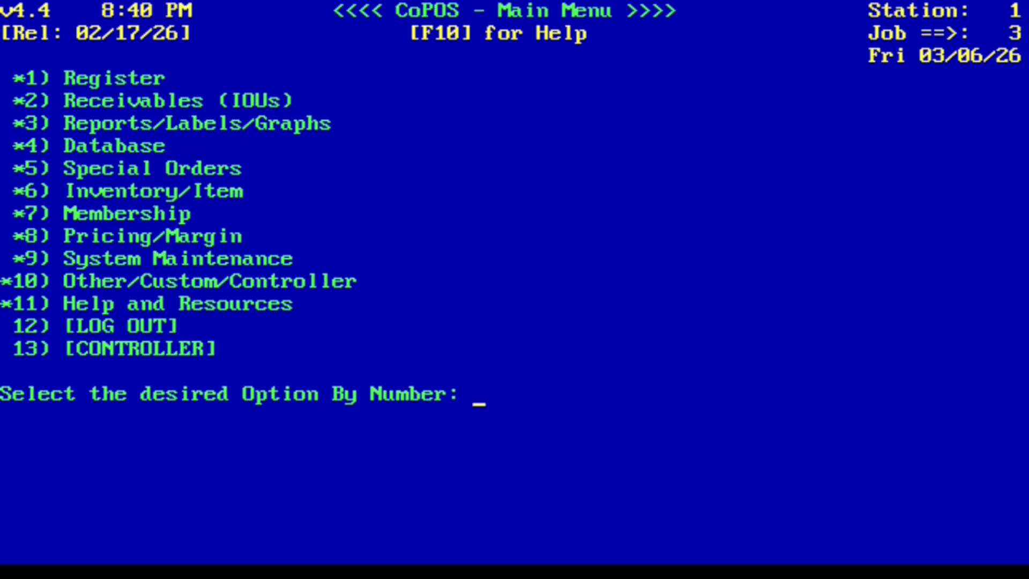
Start a new order via Special Orders, option 1 Enter an Order
{"action": "type", "text": "5"}
{"action": "key", "text": "Return"}
{"action": "type", "text": "1"}
{"action": "key", "text": "Return"}
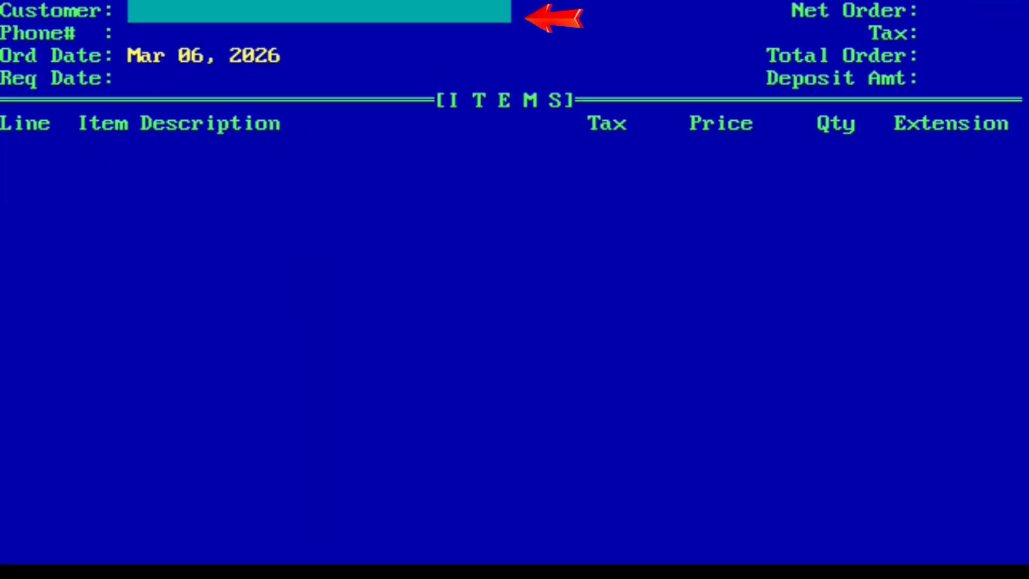
Look up the customer by surname, select them from the Customers list, and proceed to item entry
{"action": "type", "text": "B"}
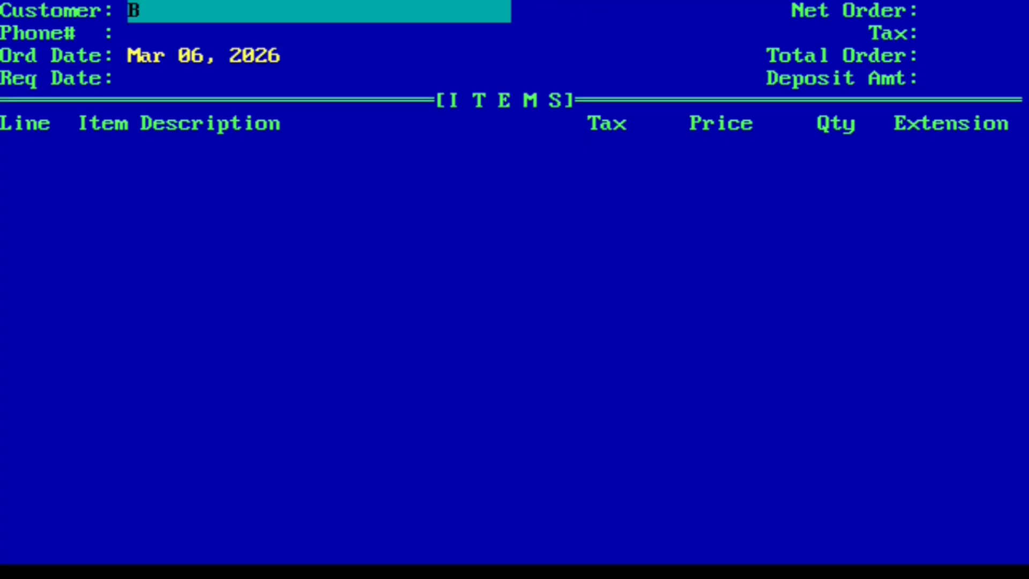
{"action": "type", "text": "anks"}
{"action": "key", "text": "Return"}
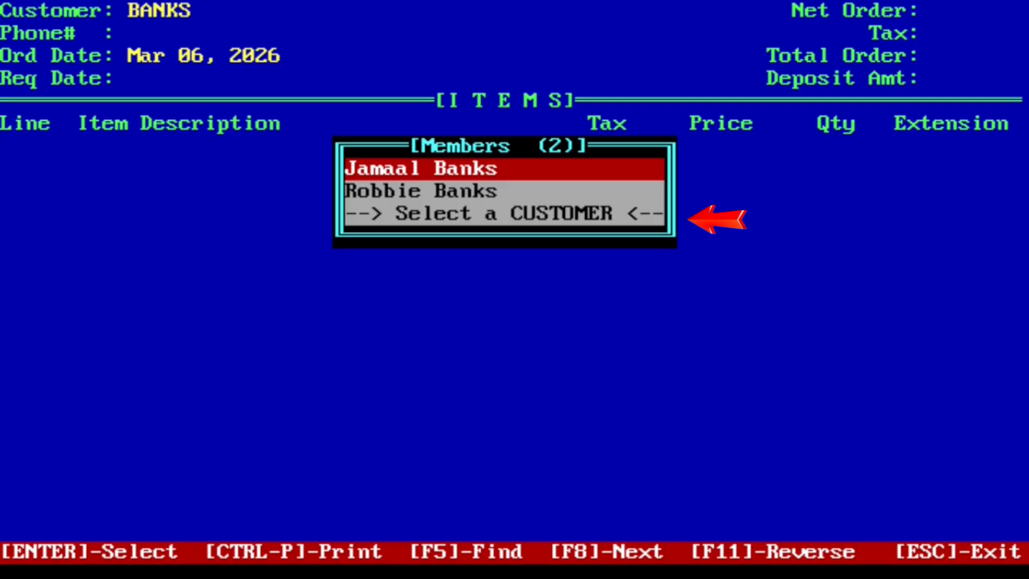
{"action": "key", "text": "Down"}
{"action": "key", "text": "Down"}
{"action": "key", "text": "Return"}
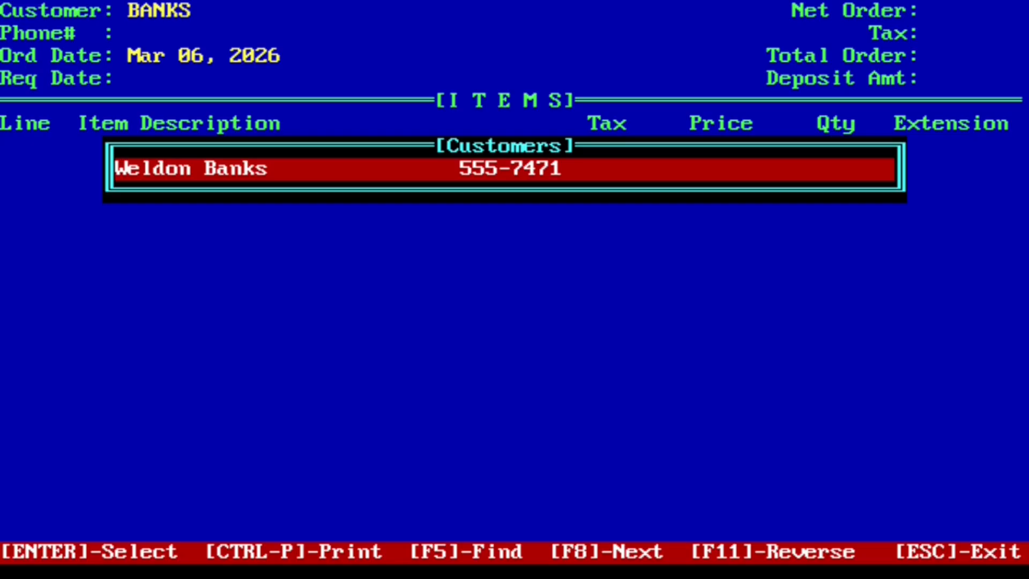
{"action": "key", "text": "Return"}
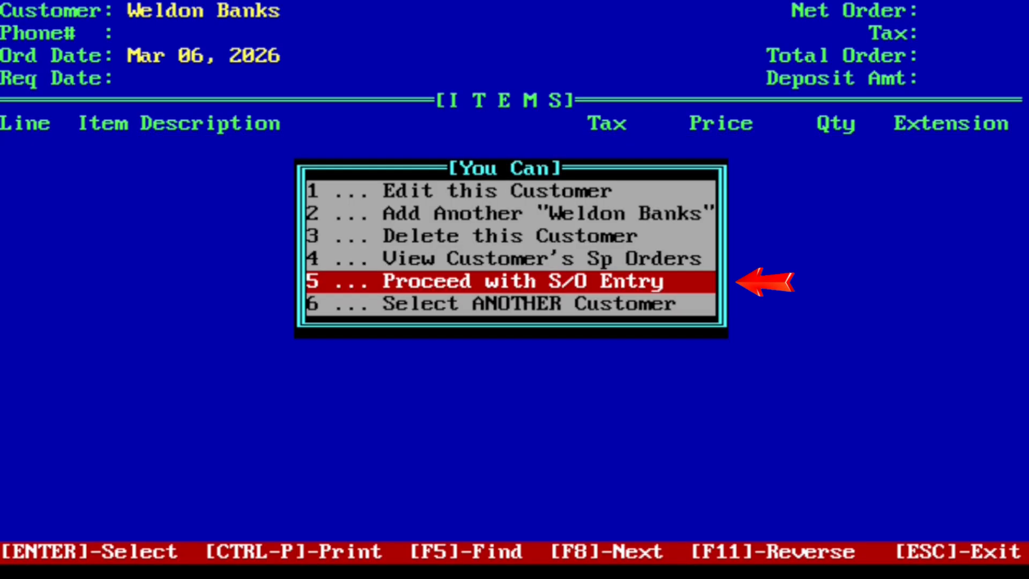
{"action": "key", "text": "Return"}
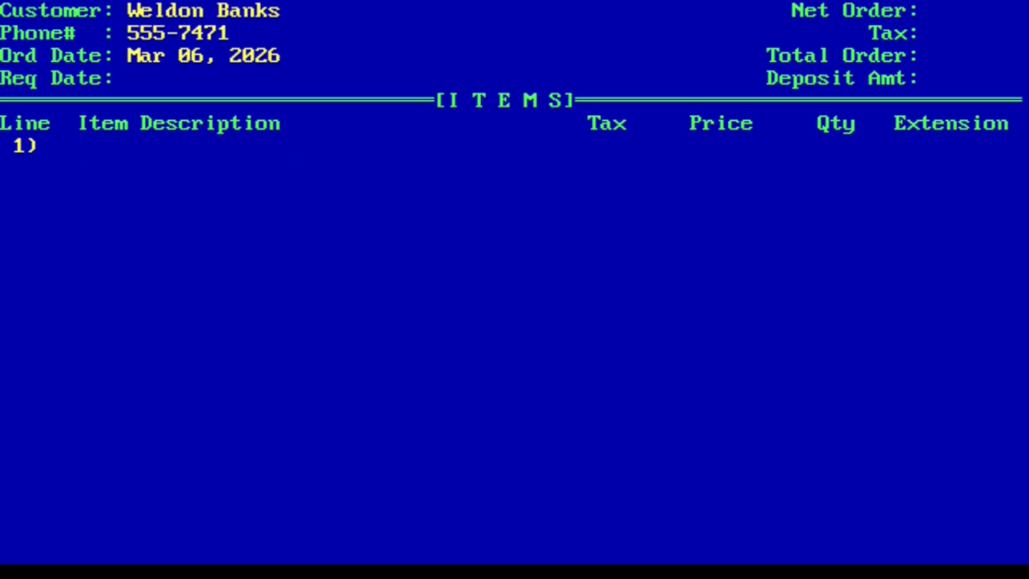
Add one A Botanical Perfumery, Travel Size to line 1 with quantity 1
{"action": "type", "text": "A"}
{"action": "key", "text": "Return"}
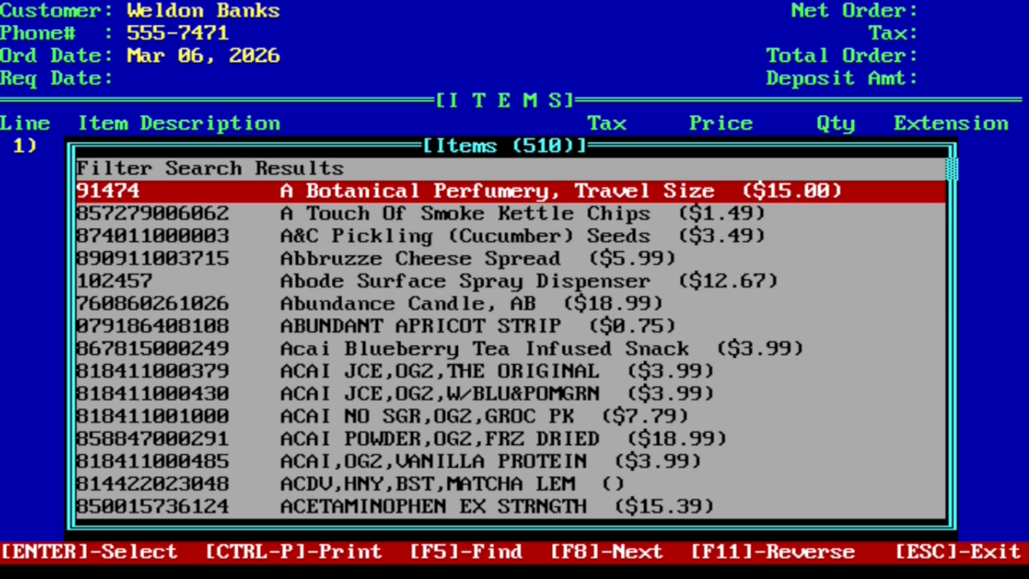
{"action": "key", "text": "Return"}
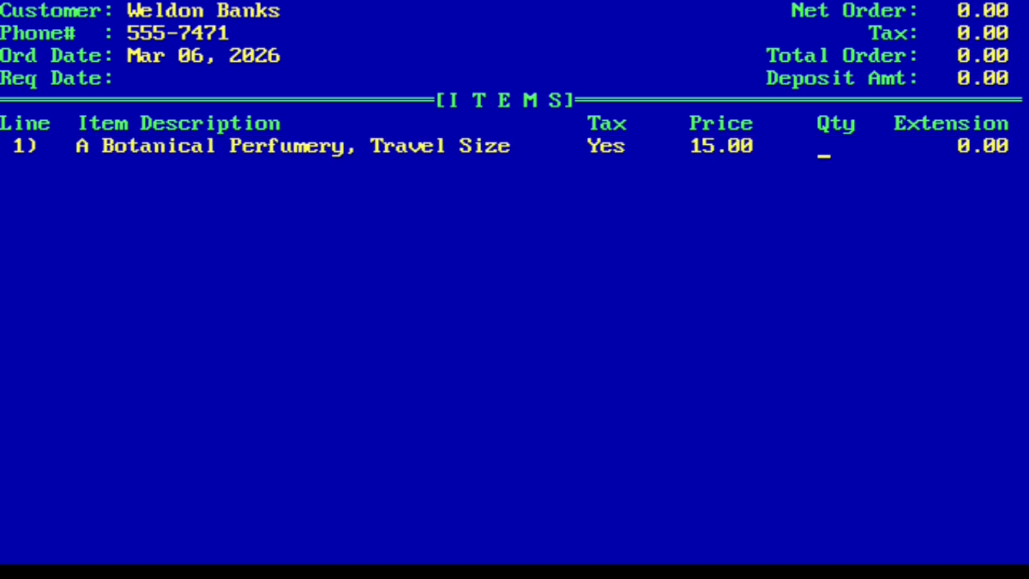
{"action": "type", "text": "1"}
{"action": "key", "text": "Return"}
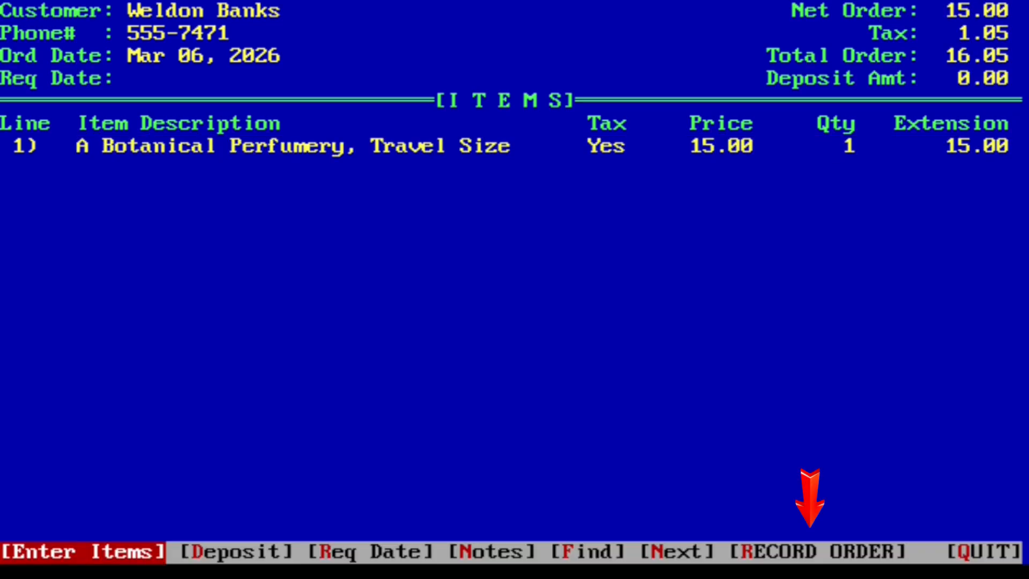
Record the order, receive all its items, and back out of the order screen
{"action": "key", "text": "Left"}
{"action": "key", "text": "Left"}
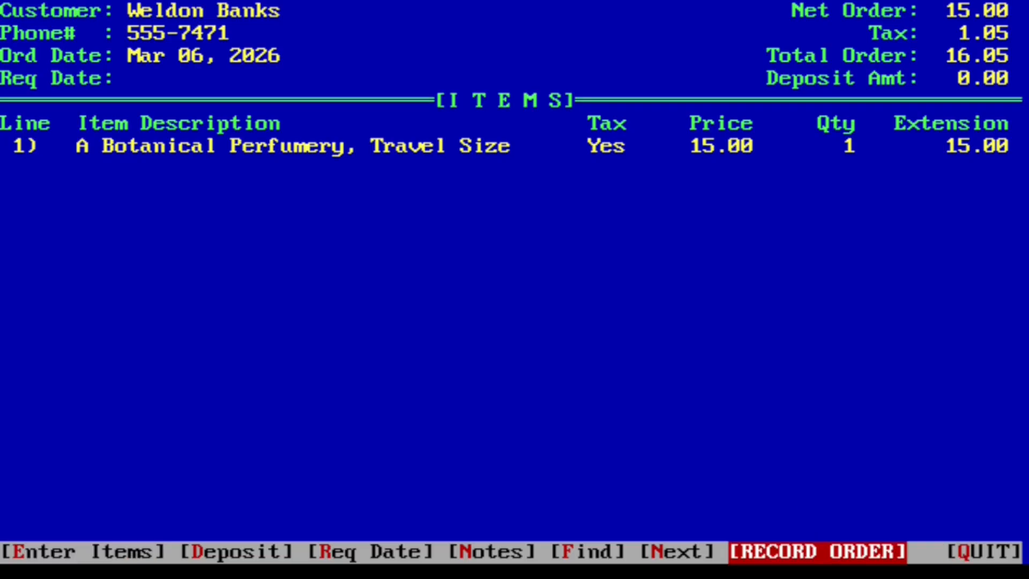
{"action": "key", "text": "Return"}
{"action": "key", "text": "Return"}
{"action": "key", "text": "Right"}
{"action": "key", "text": "Right"}
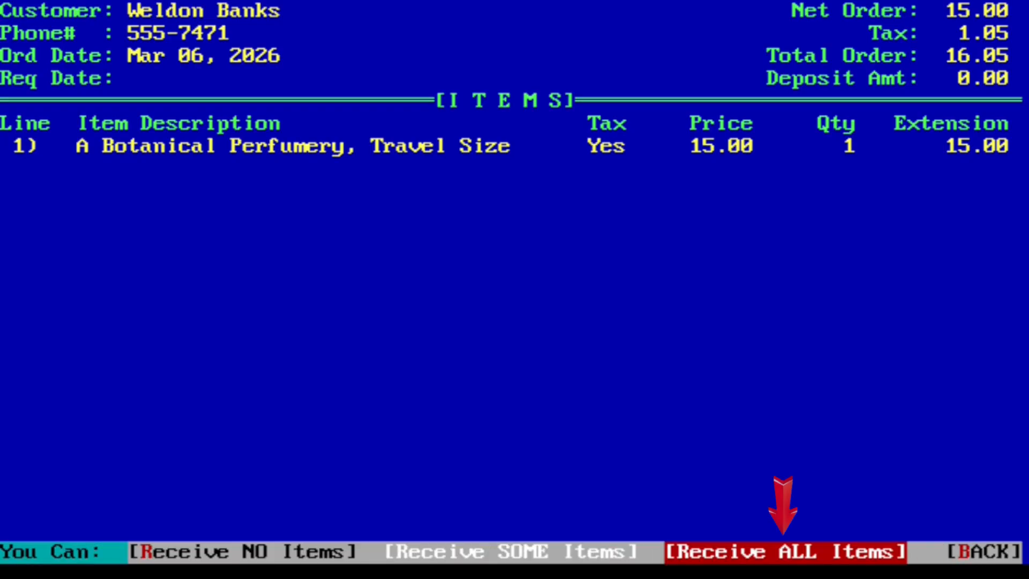
{"action": "key", "text": "Return"}
{"action": "key", "text": "Escape"}
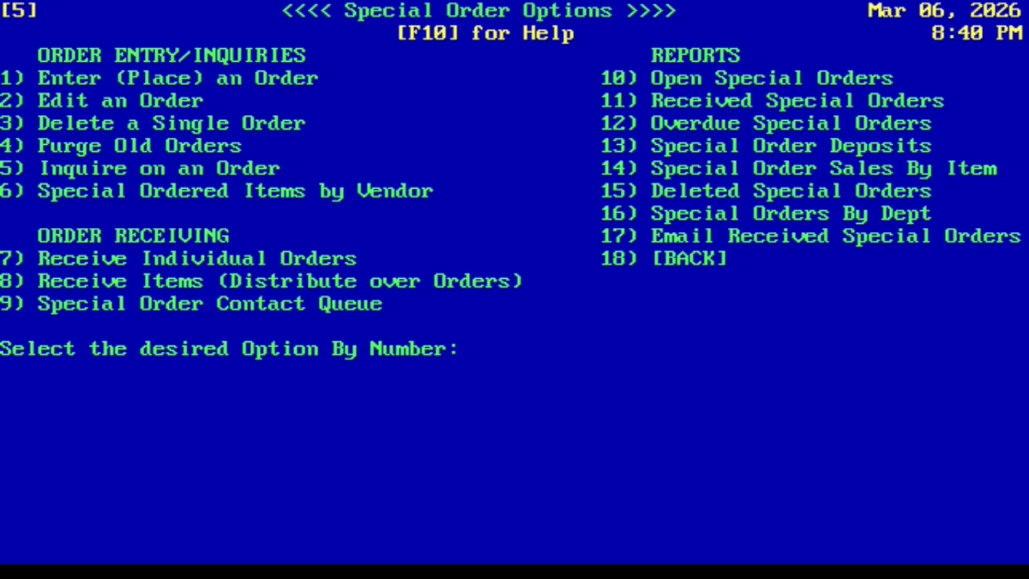
{"action": "key", "text": "Escape"}
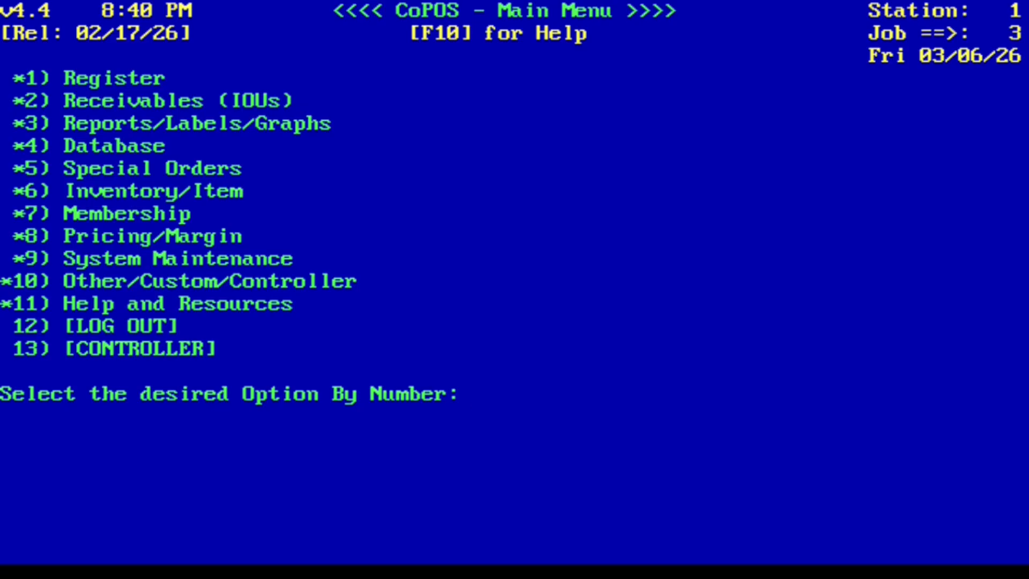
Open the Member Database with 4.4 and start adding a new member
{"action": "type", "text": "4.4"}
{"action": "key", "text": "Return"}
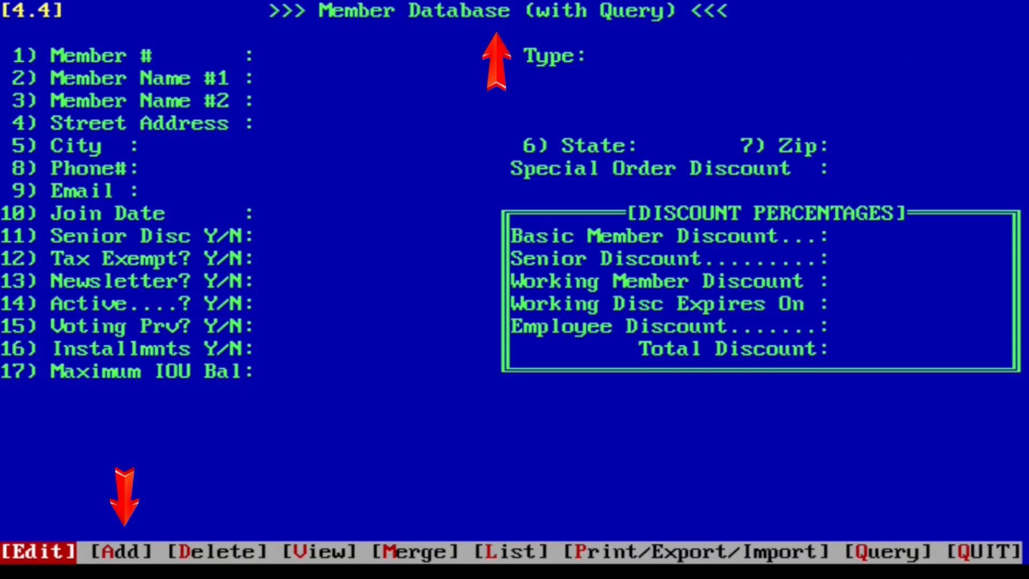
{"action": "key", "text": "Right"}
{"action": "key", "text": "Return"}
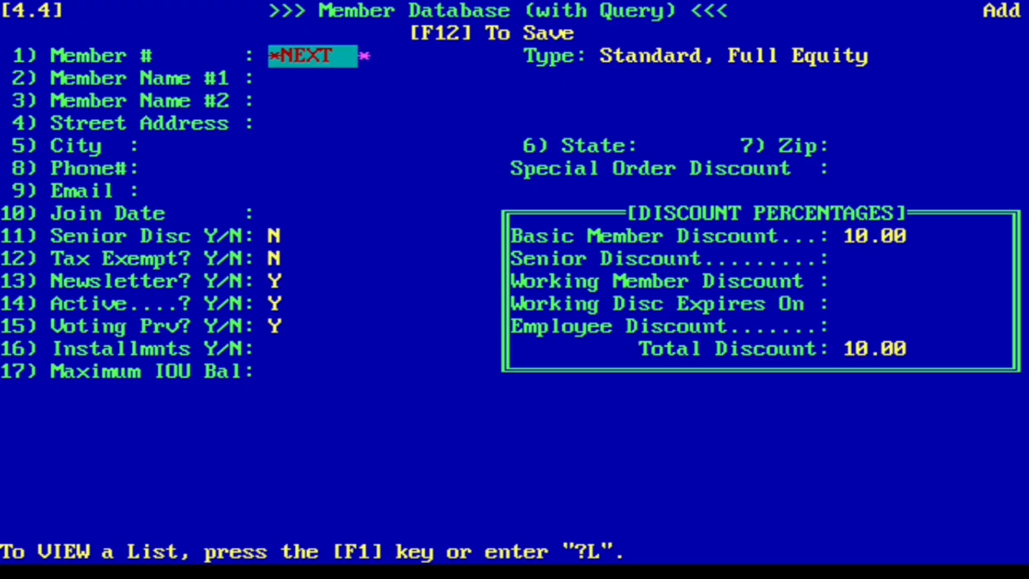
Copy the member from the customer via C/, accept *NEXT number, and keep the Standard, Full Equity type
{"action": "type", "text": "C/"}
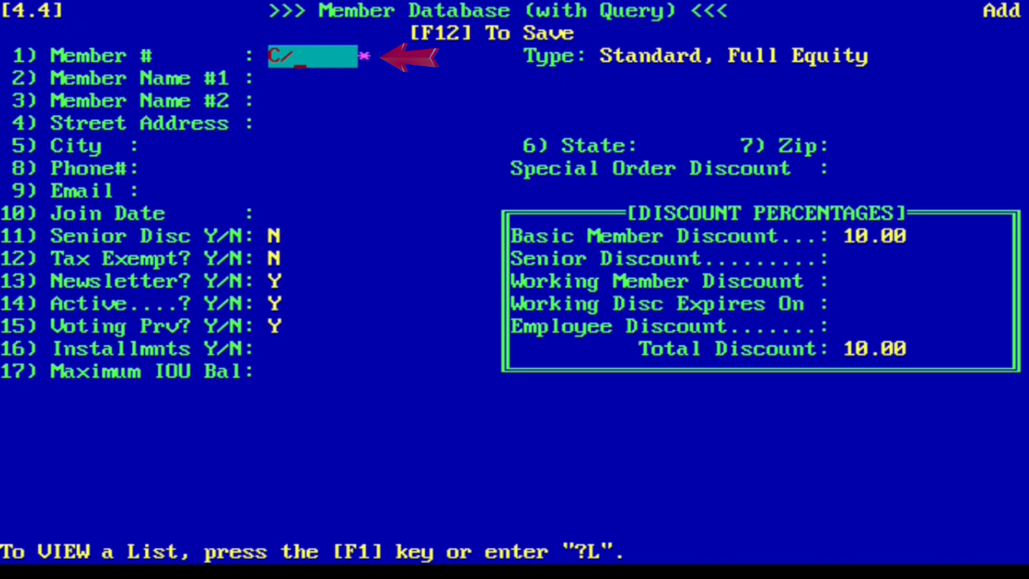
{"action": "key", "text": "Return"}
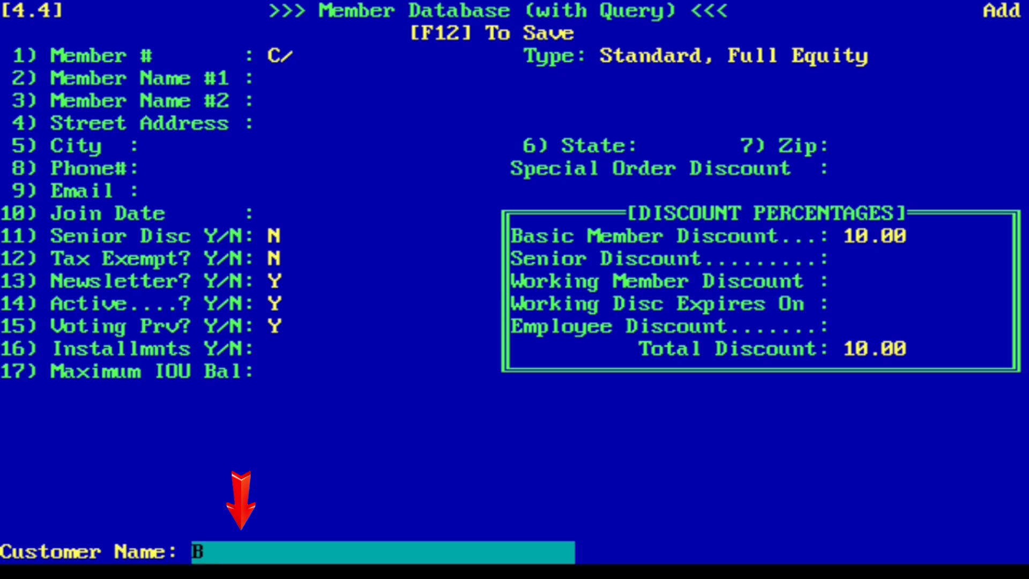
{"action": "type", "text": "Banks"}
{"action": "key", "text": "Return"}
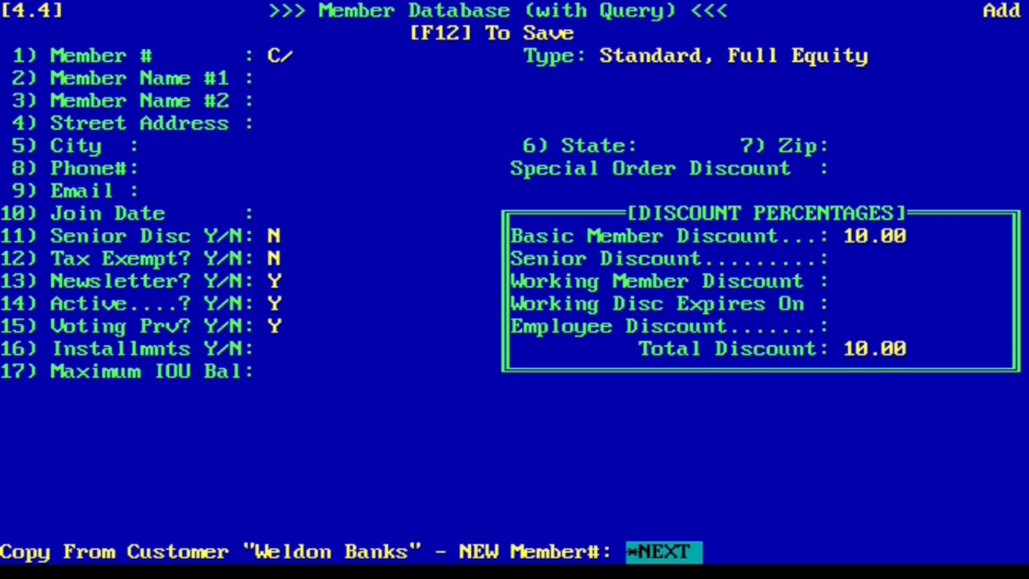
{"action": "key", "text": "Return"}
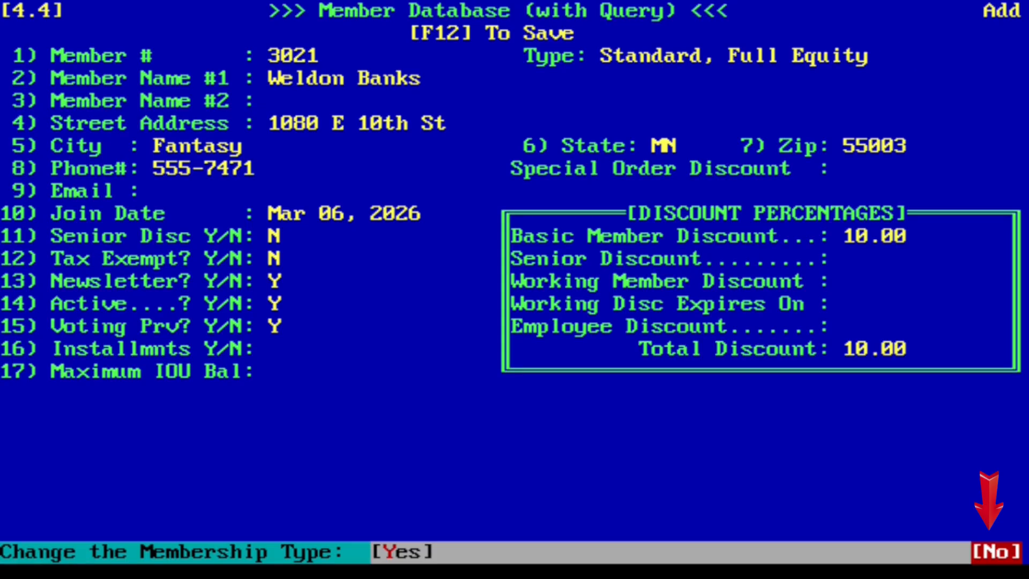
{"action": "key", "text": "Return"}
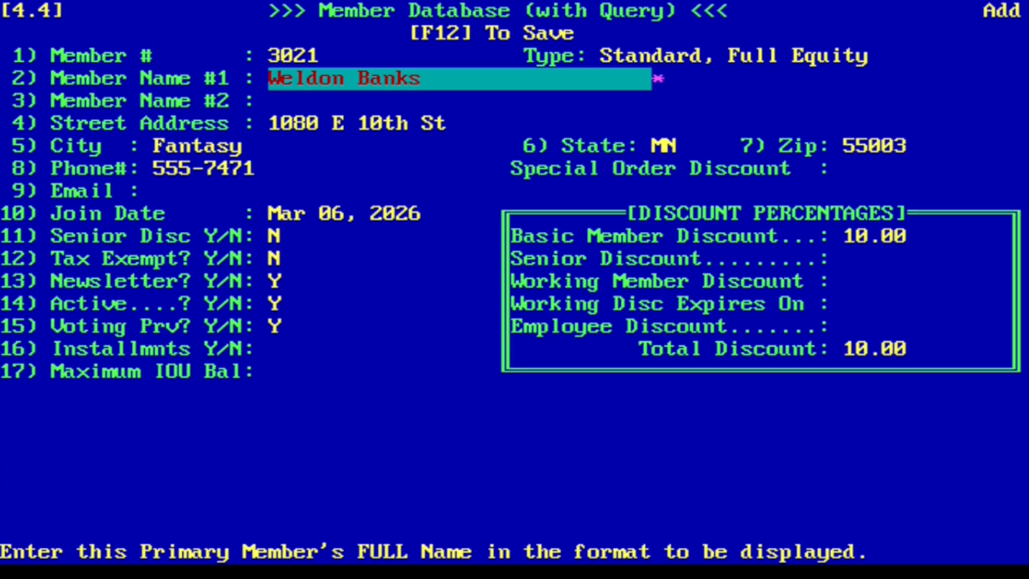
Accept the copied name, address, phone, join date and yes/no flags
{"action": "key", "text": "Return"}
{"action": "key", "text": "Return"}
{"action": "key", "text": "Return"}
{"action": "key", "text": "Return"}
{"action": "key", "text": "Return"}
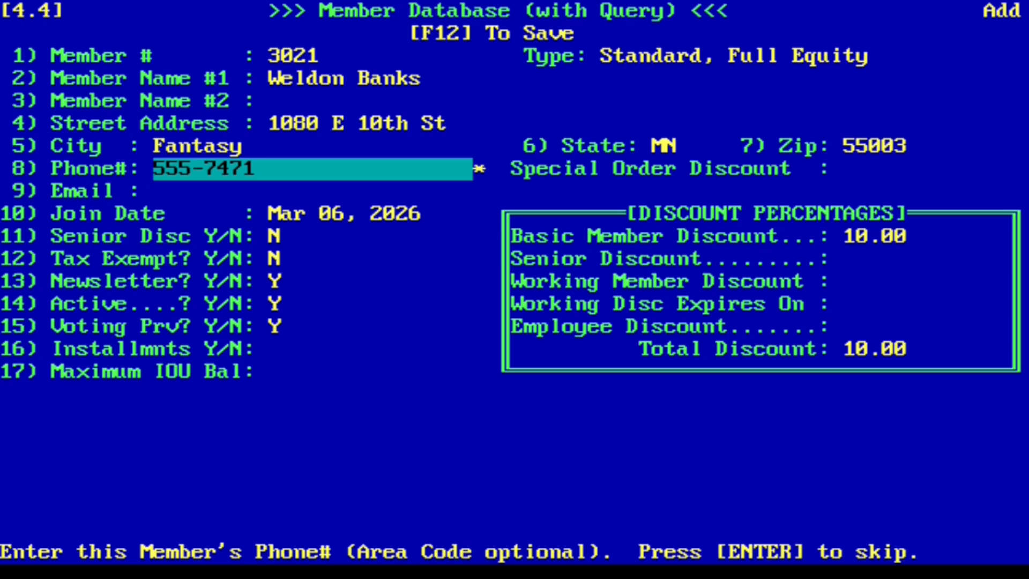
{"action": "key", "text": "Return"}
{"action": "key", "text": "Return"}
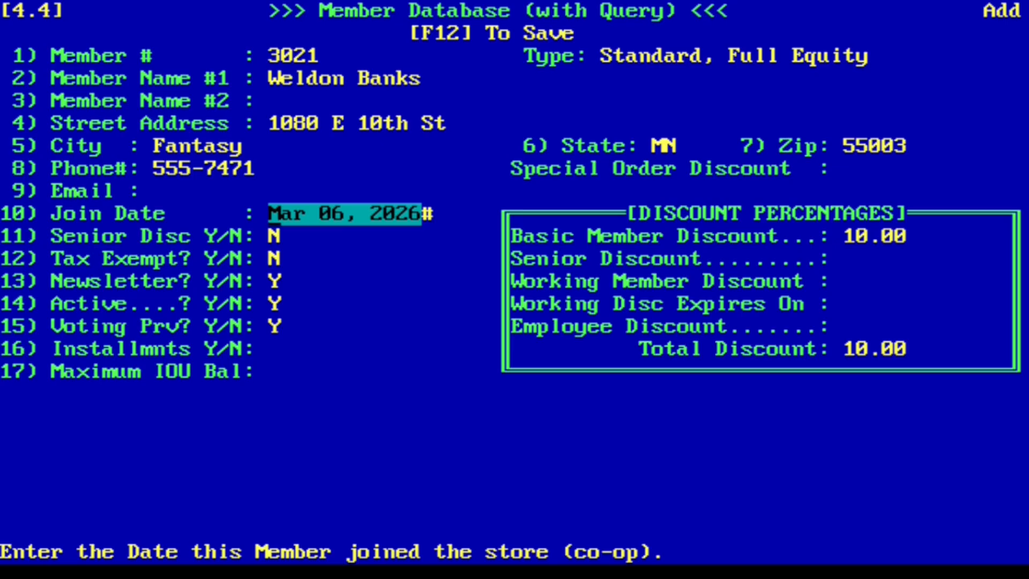
{"action": "key", "text": "Return"}
{"action": "key", "text": "Return"}
{"action": "key", "text": "Return"}
{"action": "key", "text": "Return"}
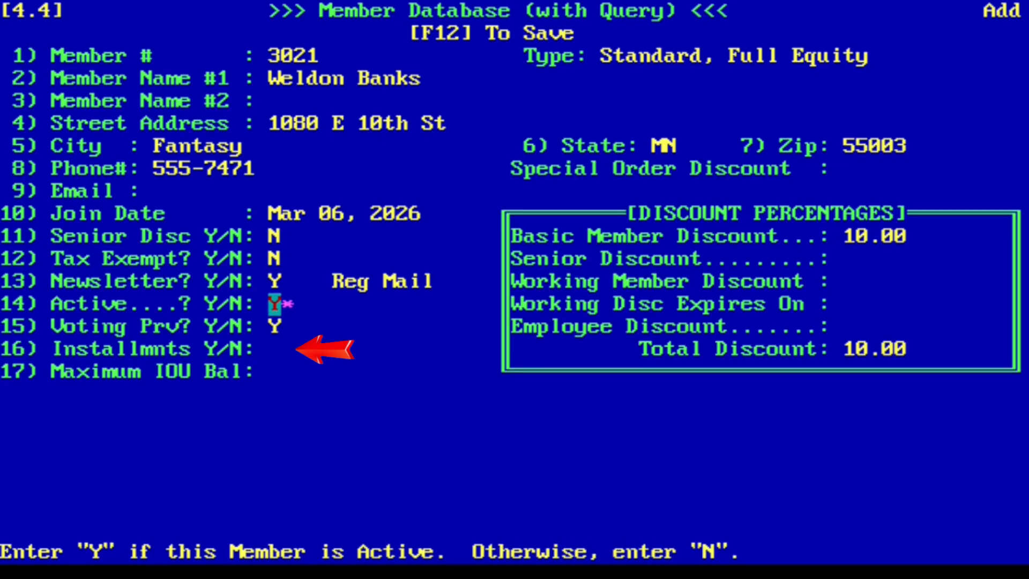
{"action": "key", "text": "Return"}
{"action": "key", "text": "Return"}
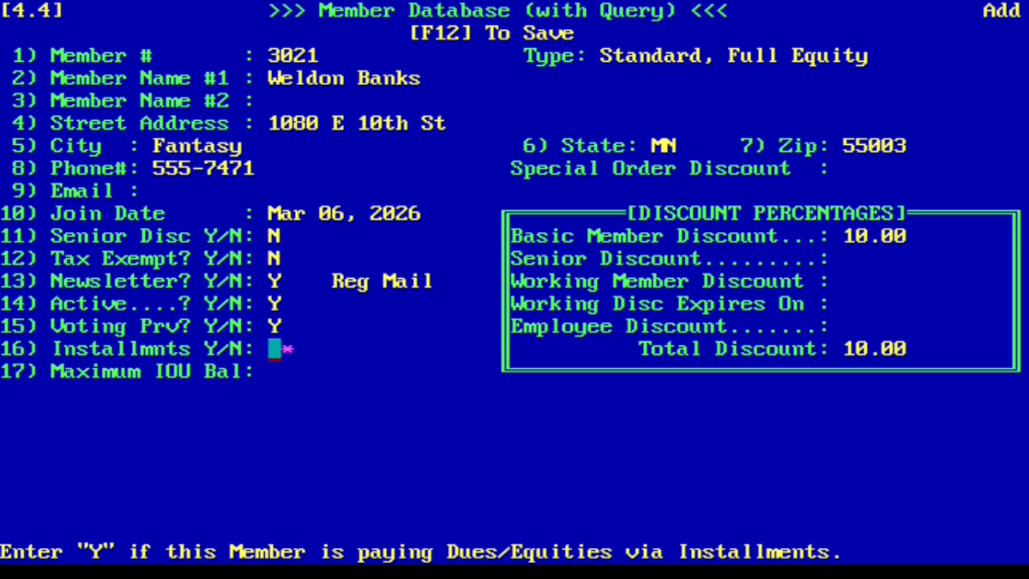
Set no installments, add a $200.00 cash dues payment to the till, and accept a 100.00 IOU limit
{"action": "type", "text": "N"}
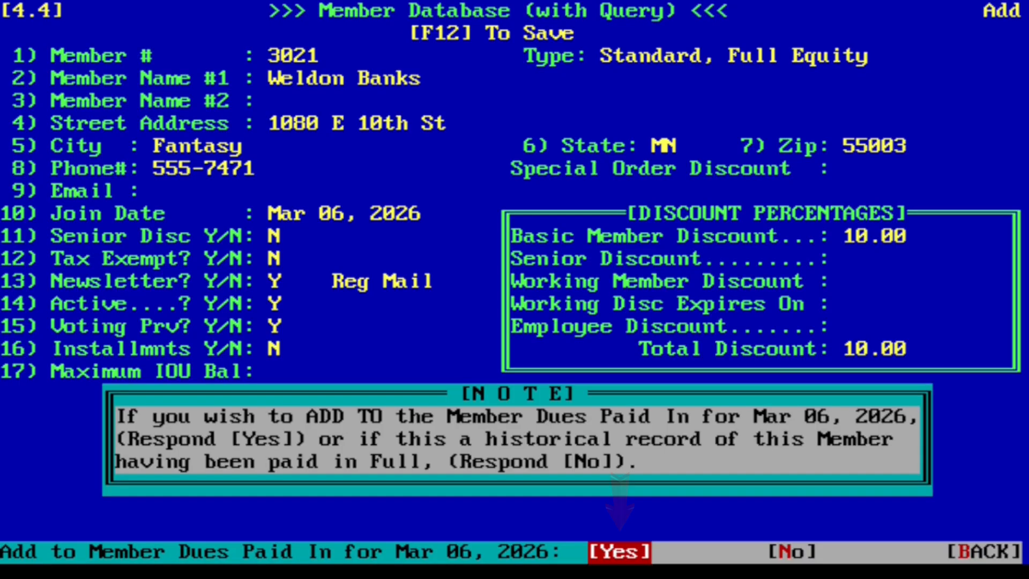
{"action": "key", "text": "Return"}
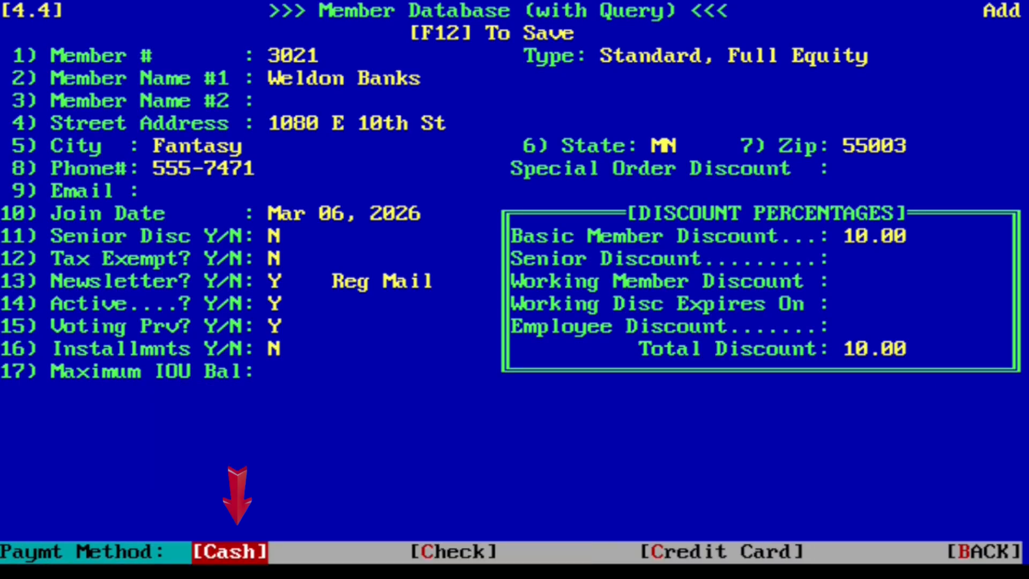
{"action": "key", "text": "Return"}
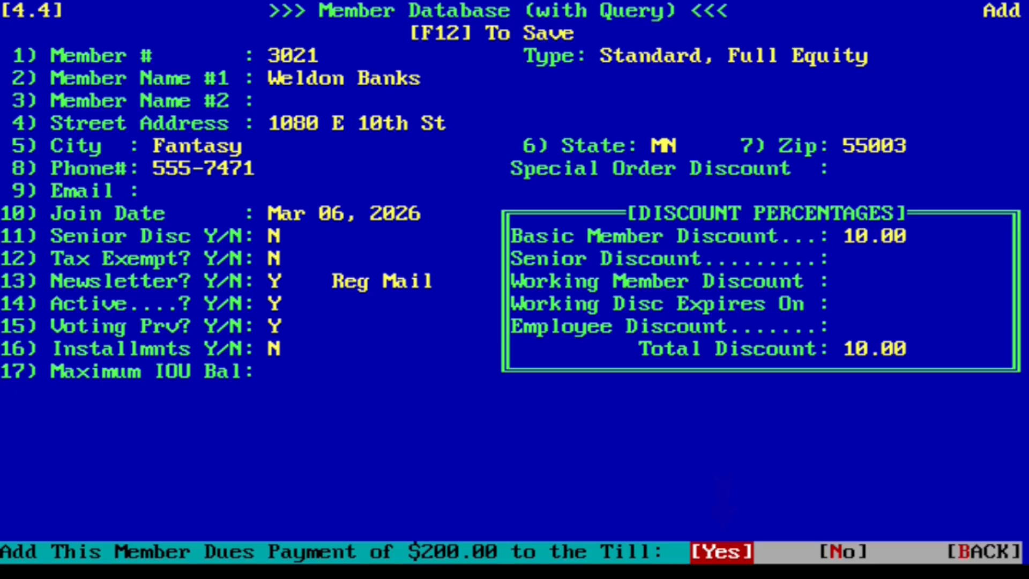
{"action": "key", "text": "Return"}
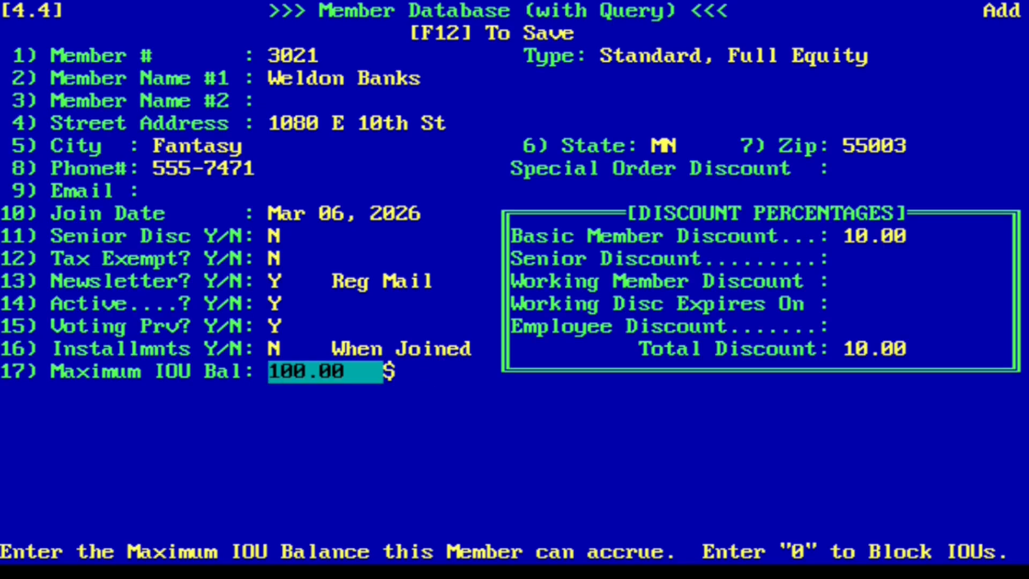
{"action": "key", "text": "Return"}
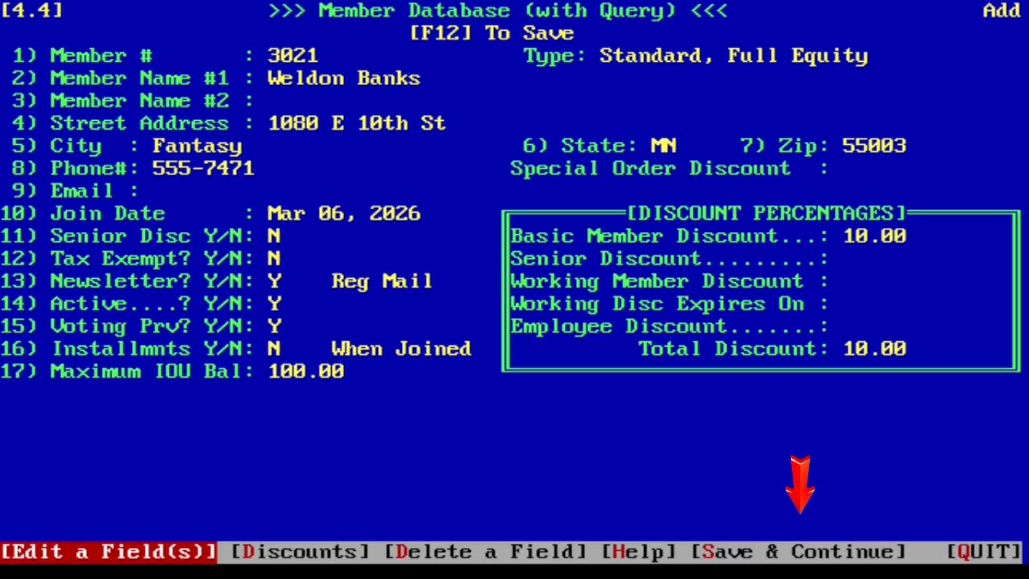
{"action": "key", "text": "Right"}
{"action": "key", "text": "Right"}
{"action": "key", "text": "Right"}
{"action": "key", "text": "Right"}
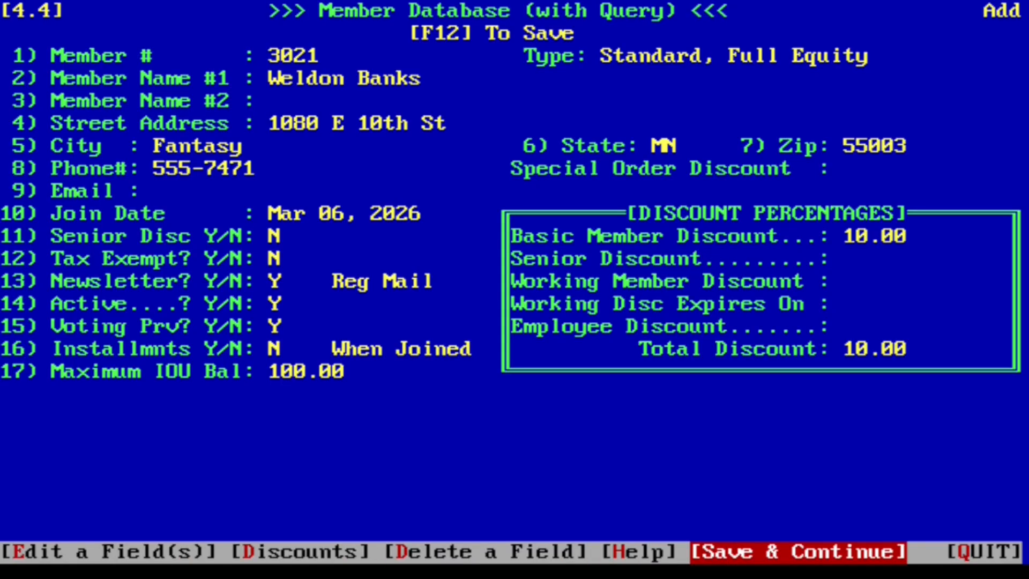
Save the new member, acknowledge the $200.00 cash, and quit the member database to the Main Menu
{"action": "key", "text": "Return"}
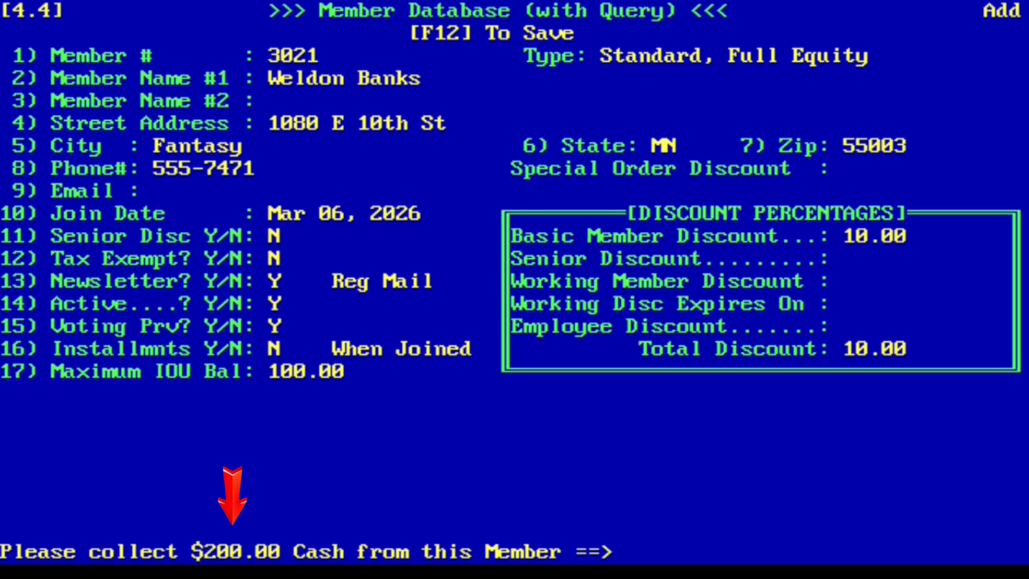
{"action": "key", "text": "Return"}
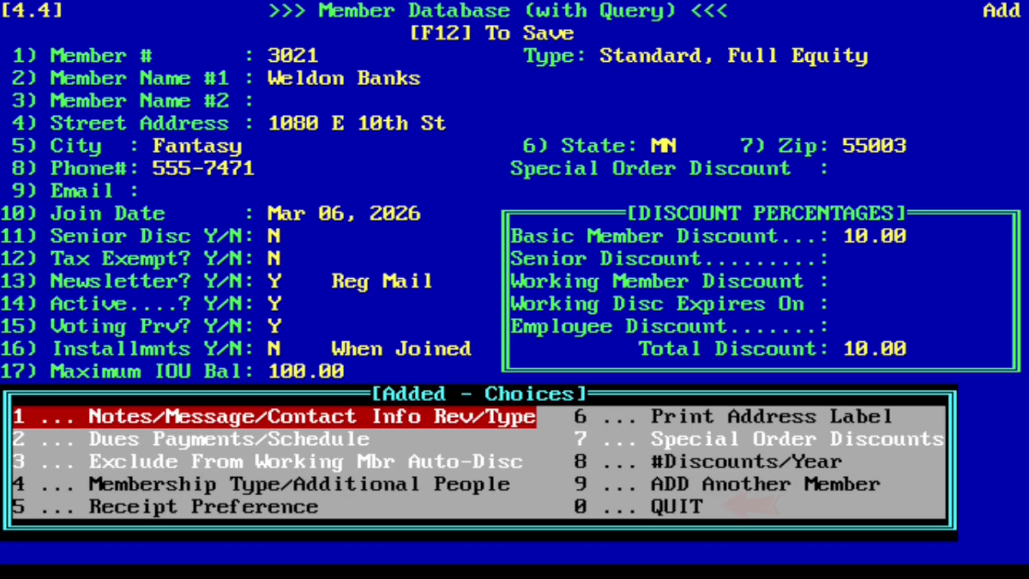
{"action": "key", "text": "0"}
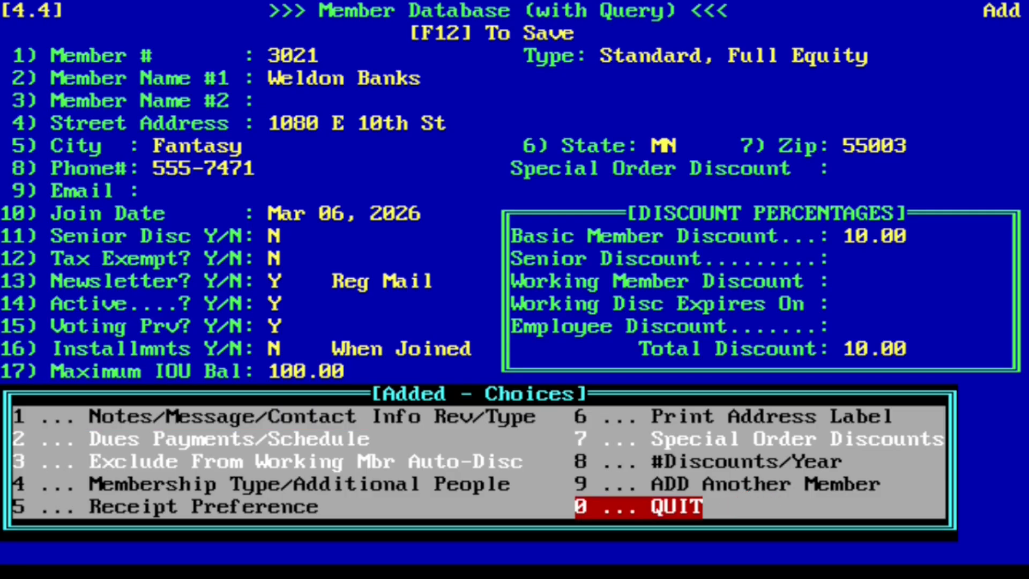
{"action": "key", "text": "Return"}
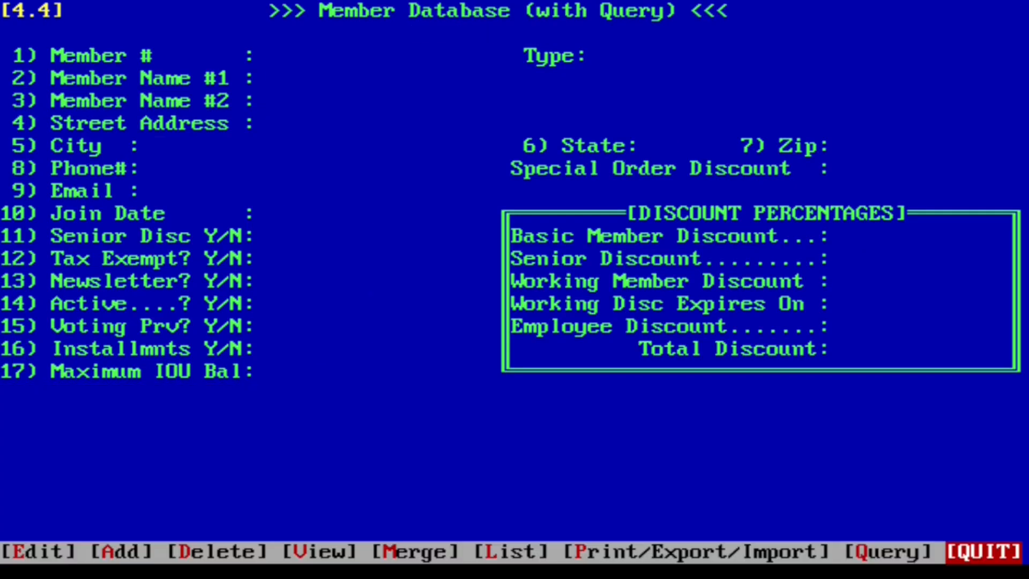
{"action": "key", "text": "Return"}
{"action": "key", "text": "Escape"}
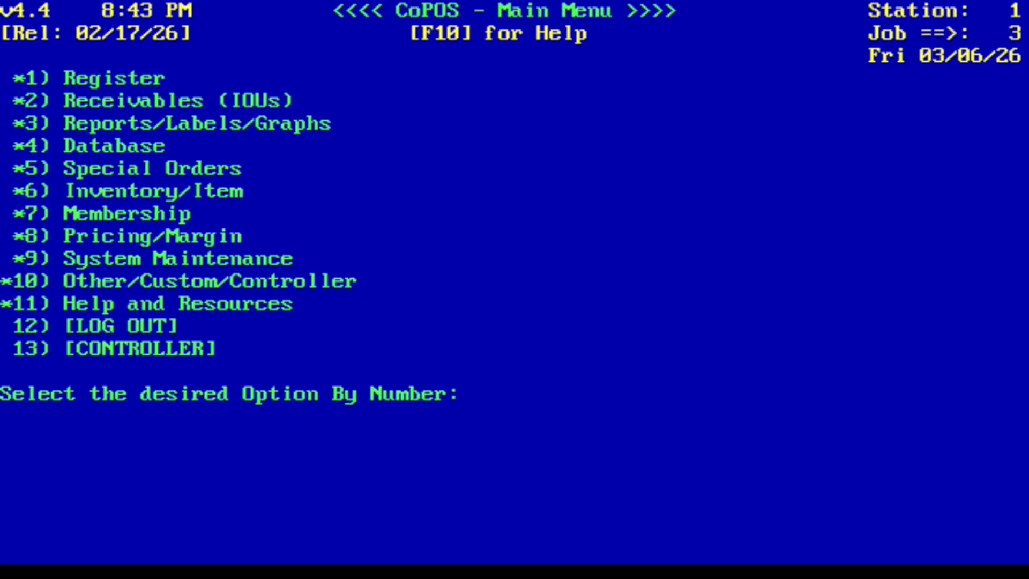
{"action": "type", "text": "1.1"}
{"action": "key", "text": "Return"}
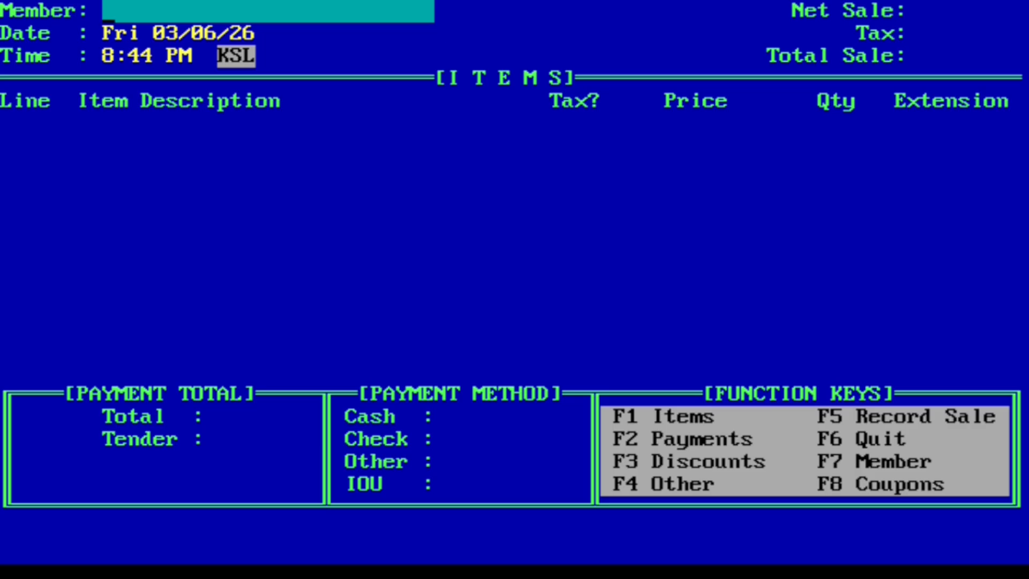
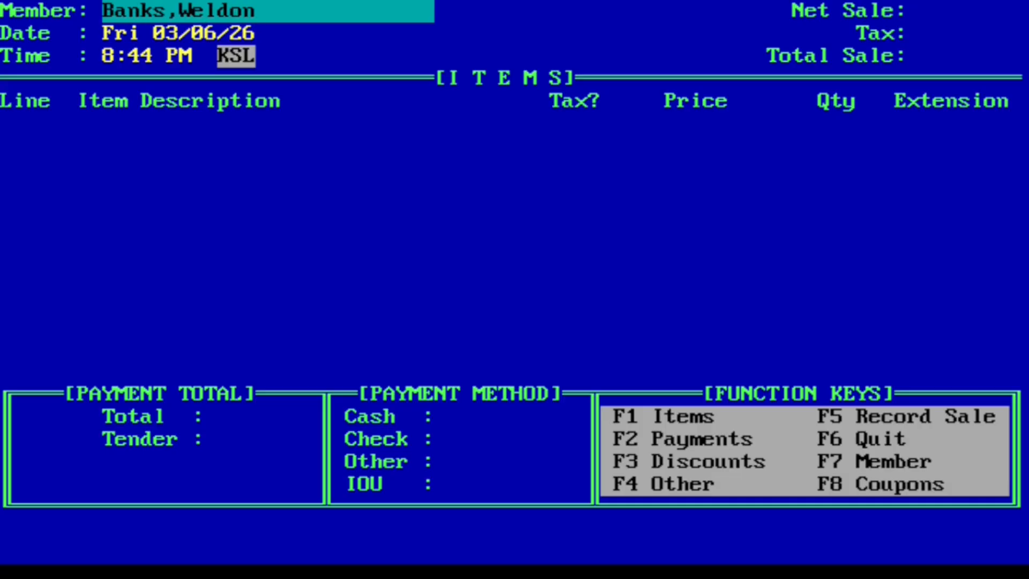
{"action": "key", "text": "Return"}
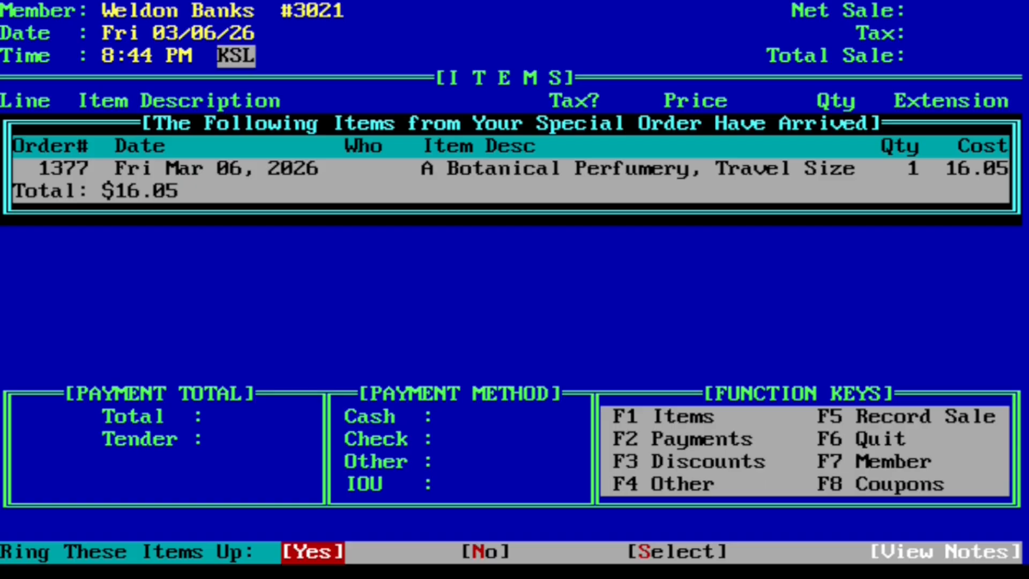
{"action": "key", "text": "n"}
{"action": "key", "text": "F6"}
{"action": "key", "text": "Return"}
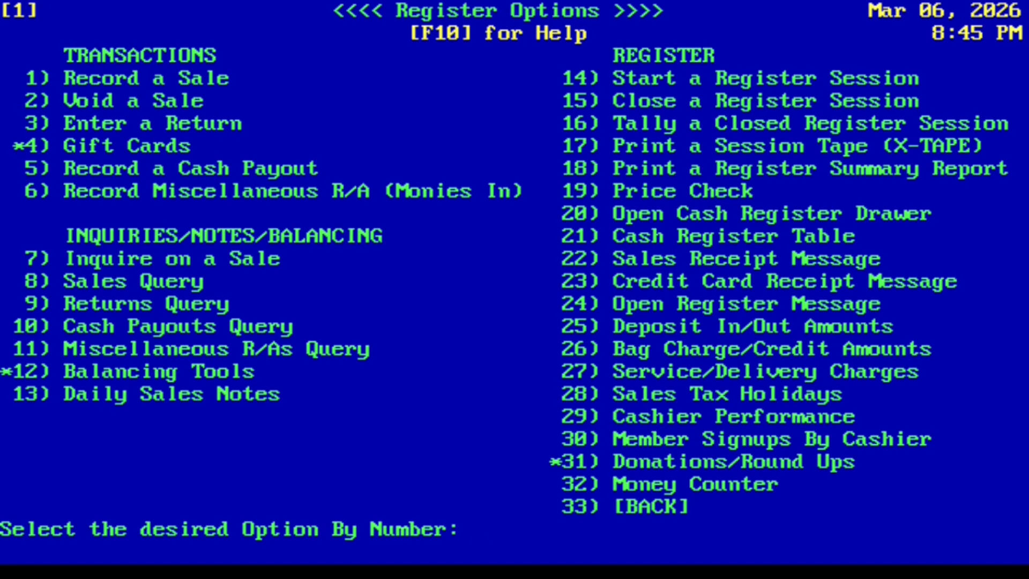
{"action": "key", "text": "Escape"}
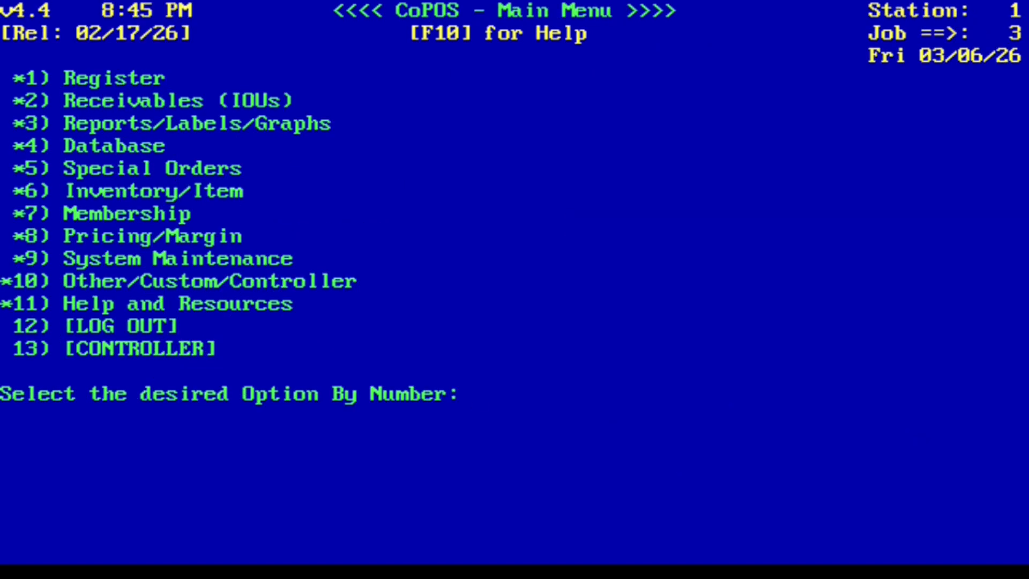